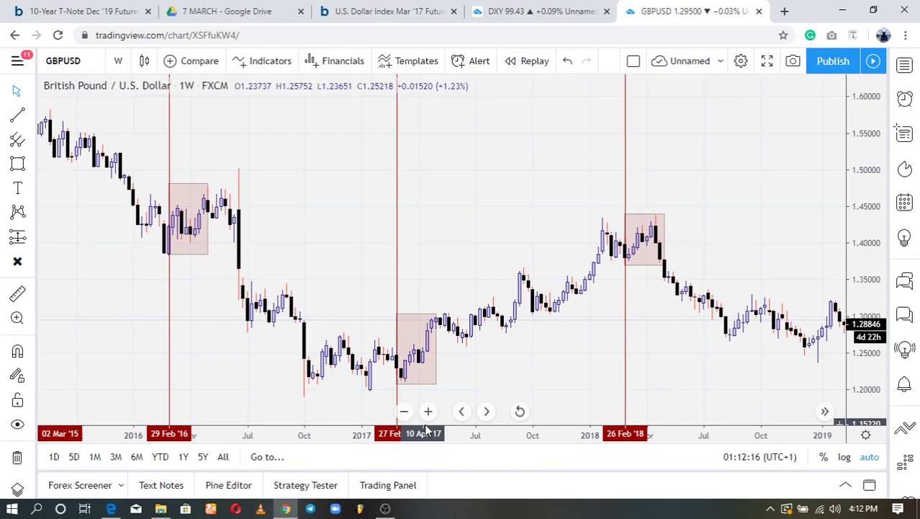
Step: Examine the shaded zones beside the yearly vertical lines on the GBPUSD weekly chart, going back to 2008
click(405, 414)
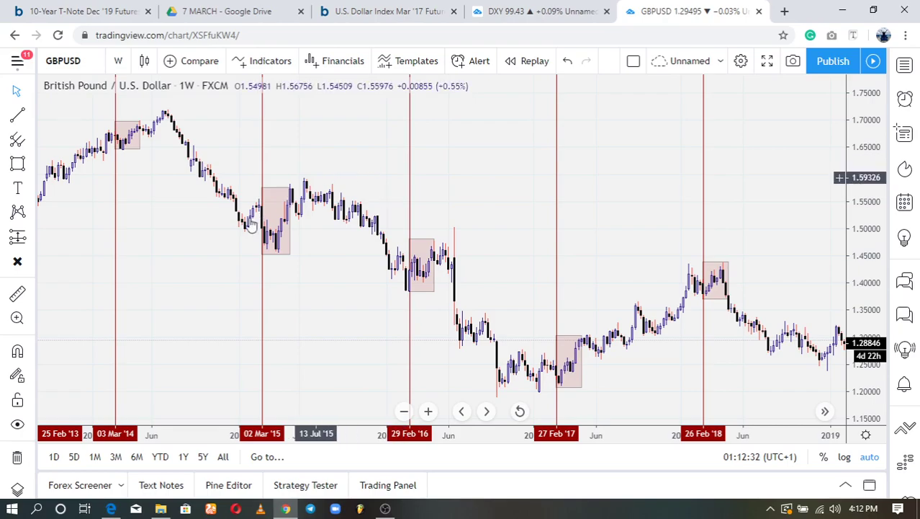
drag(440, 304, 638, 312)
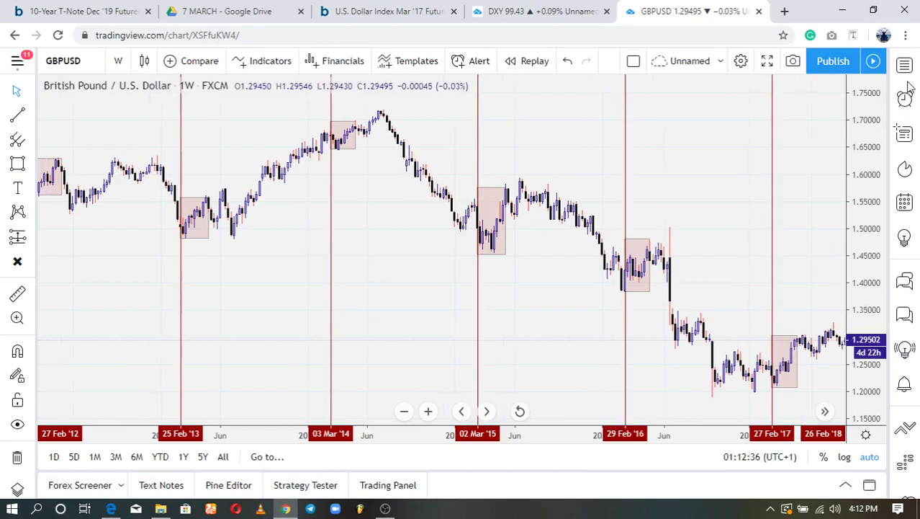
click(404, 410)
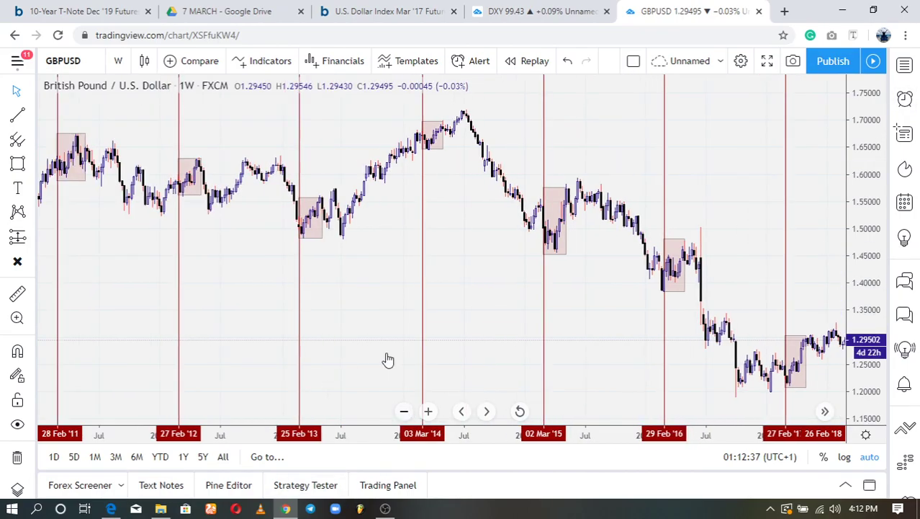
scroll(363, 222, down, 1)
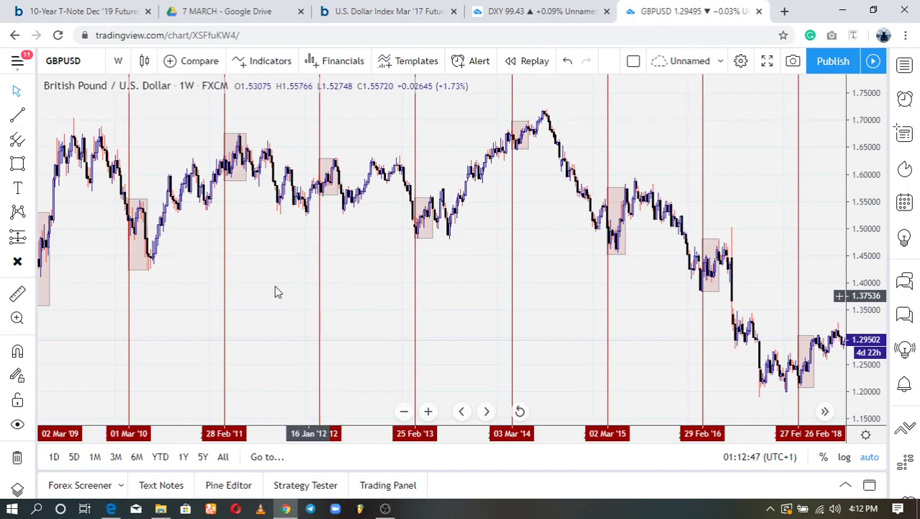
scroll(512, 301, down, 2)
drag(512, 299, 523, 308)
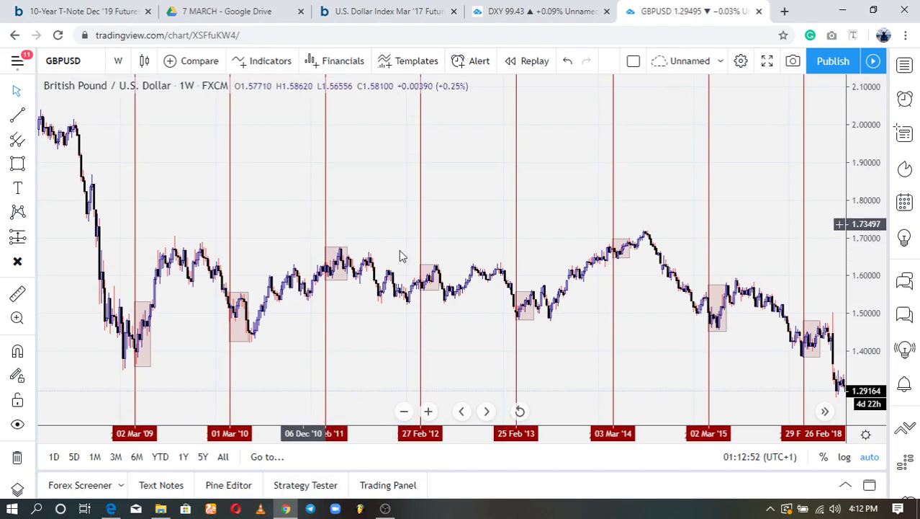
drag(536, 236, 566, 263)
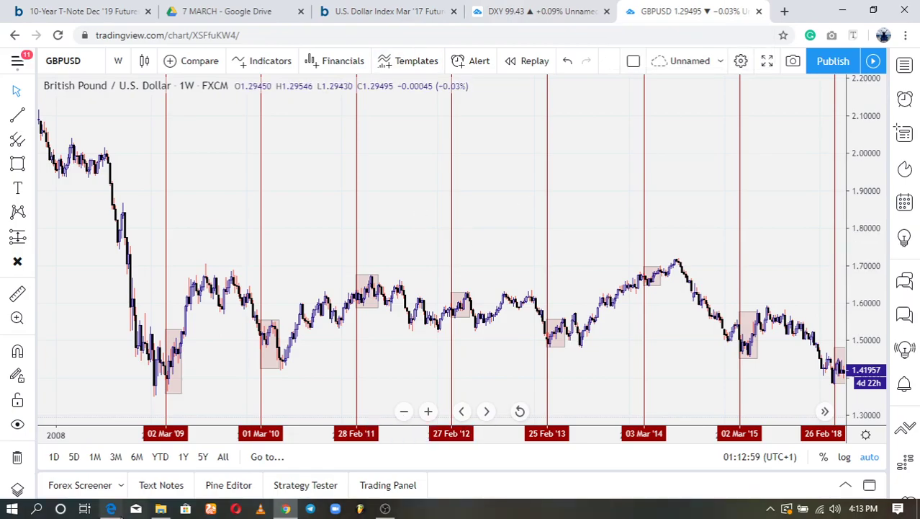
Step: Switch to Microsoft Edge and view the 33, 15 and 5 year seasonal patterns in dxd.pdf
click(111, 508)
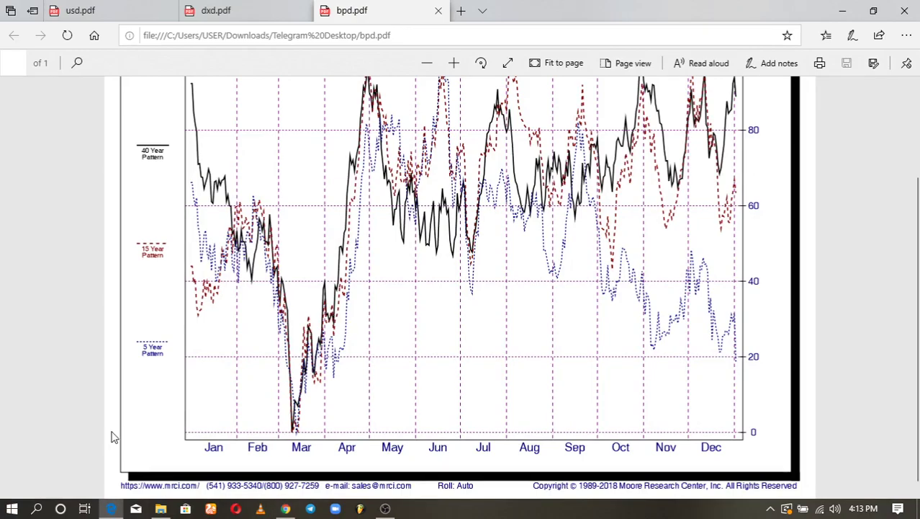
click(231, 11)
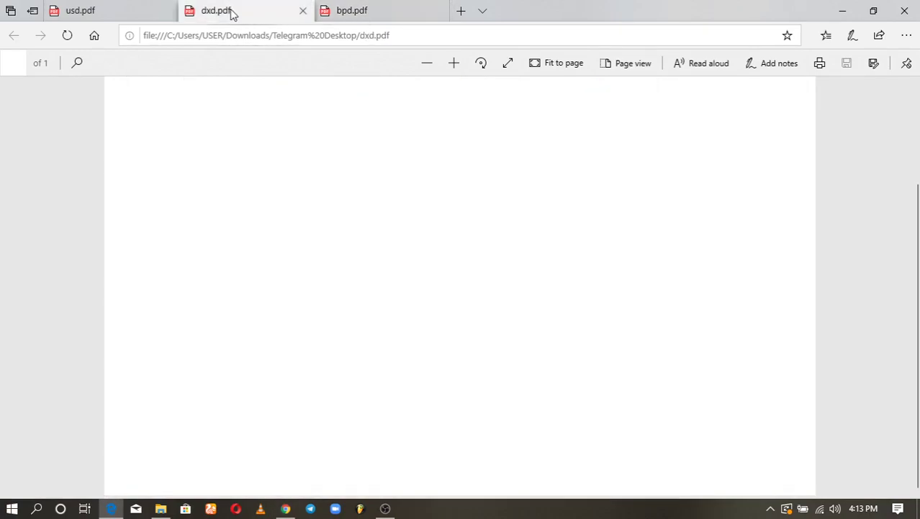
scroll(458, 319, up, 1)
scroll(446, 316, down, 1)
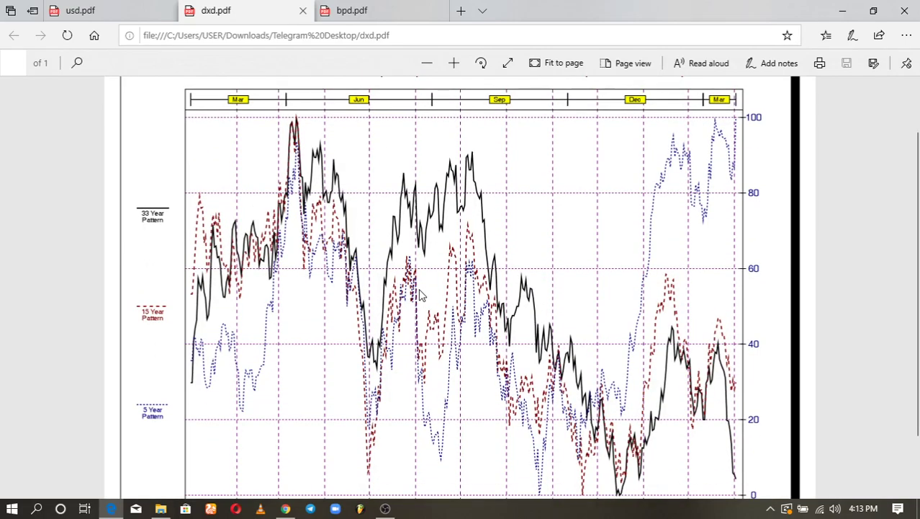
Step: Bring up the usd.pdf document with the 30-Year T-Bonds seasonal chart
mouse_move(126, 12)
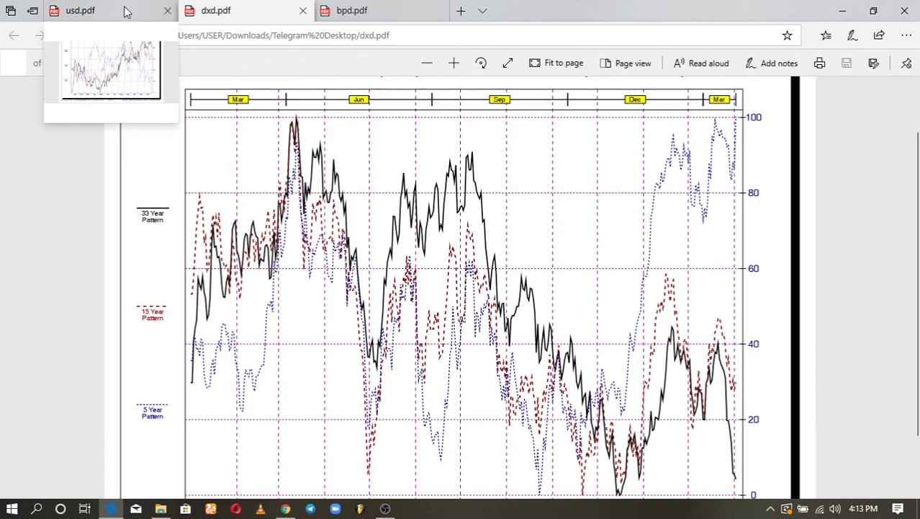
click(126, 11)
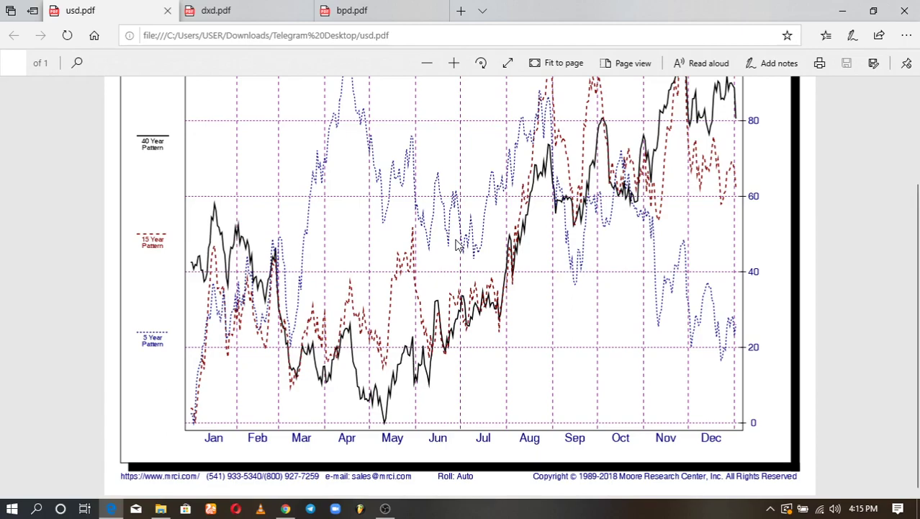
right_click(456, 245)
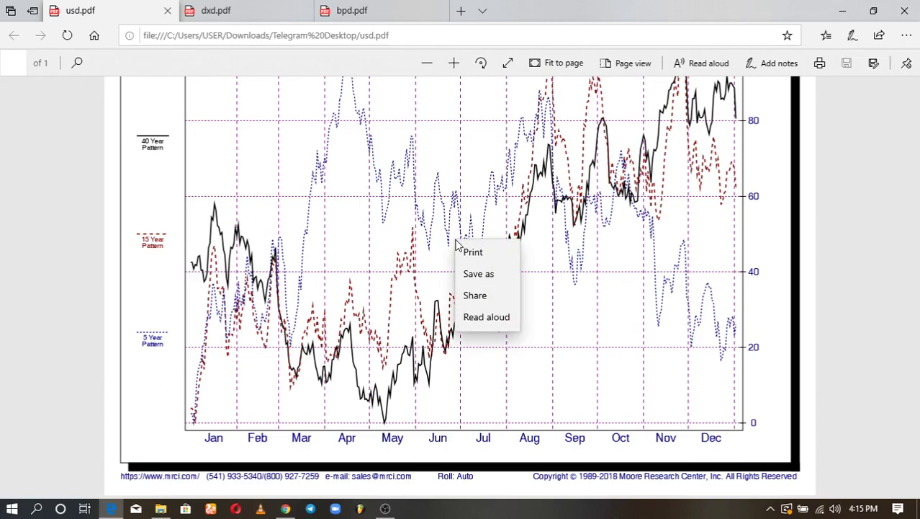
click(416, 232)
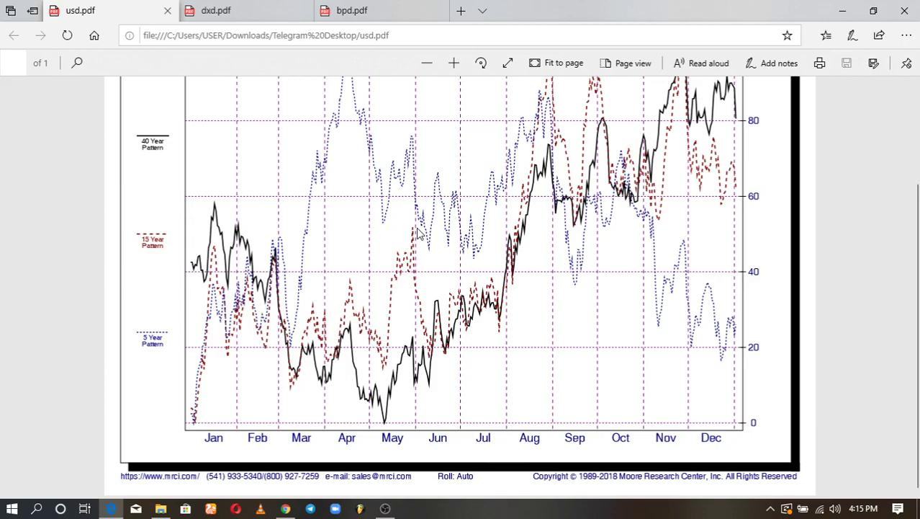
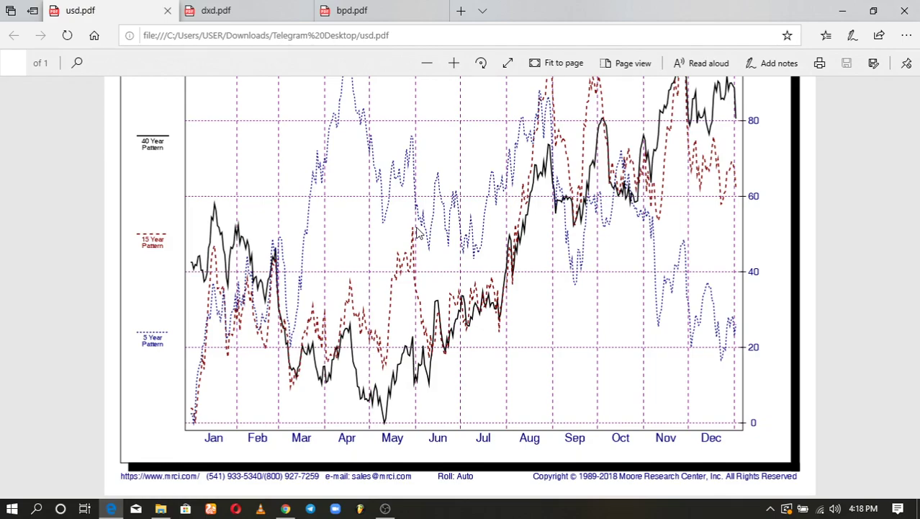
Step: Examine the 30-Year T-Bonds seasonal chart from title to month axis, comparing the 40, 15 and 5 year patterns
scroll(481, 272, up, 2)
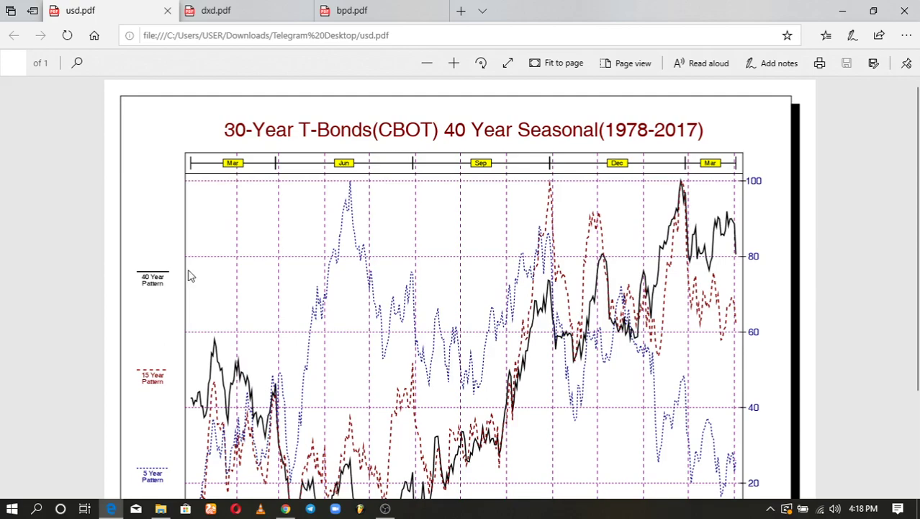
scroll(234, 321, down, 4)
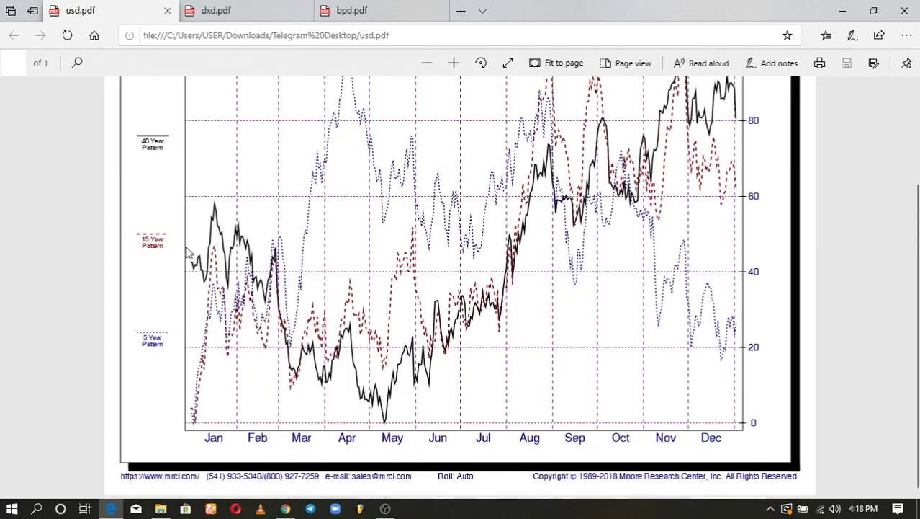
scroll(189, 250, up, 4)
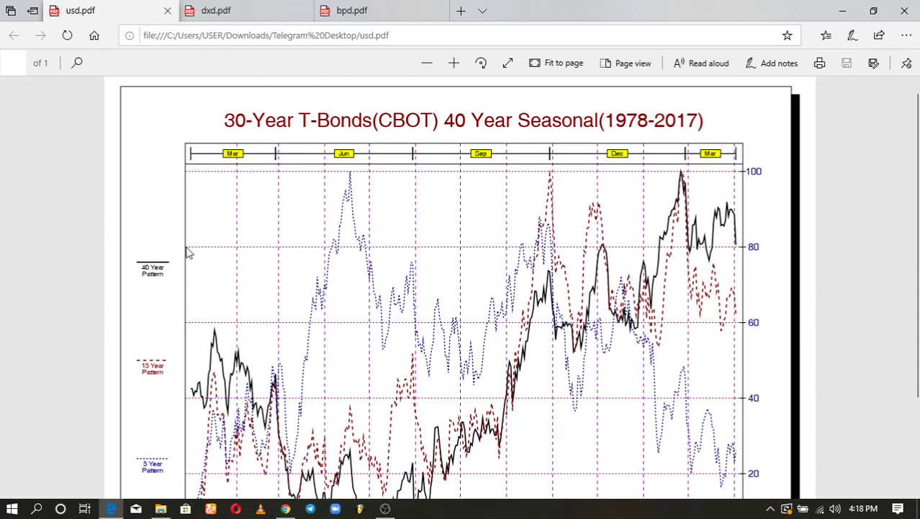
scroll(189, 251, up, 1)
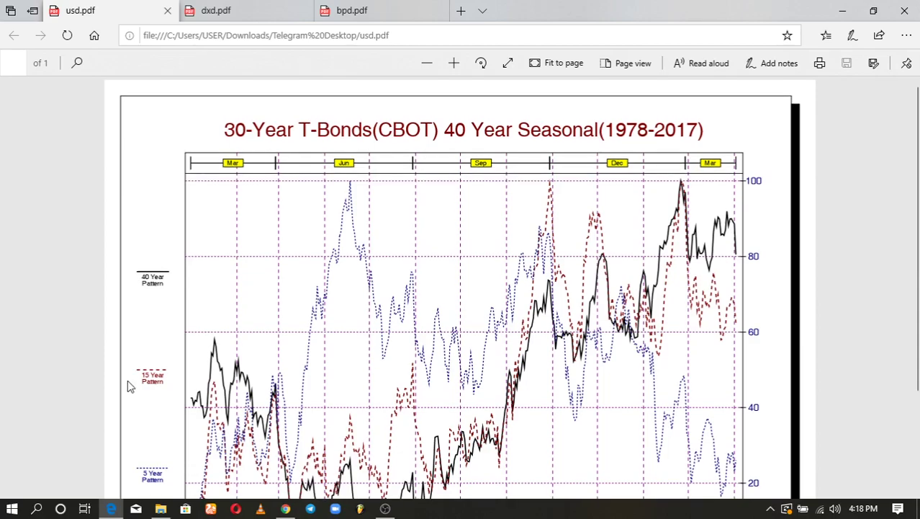
scroll(128, 386, down, 3)
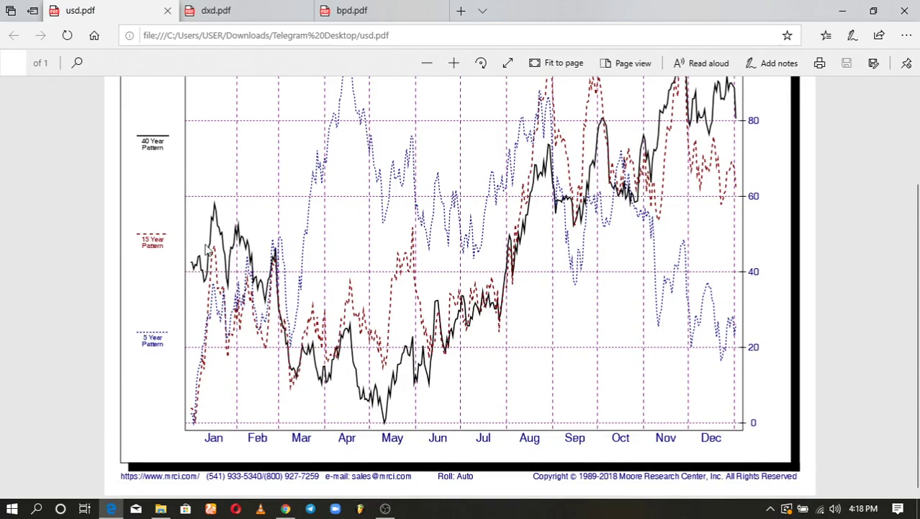
scroll(219, 136, up, 3)
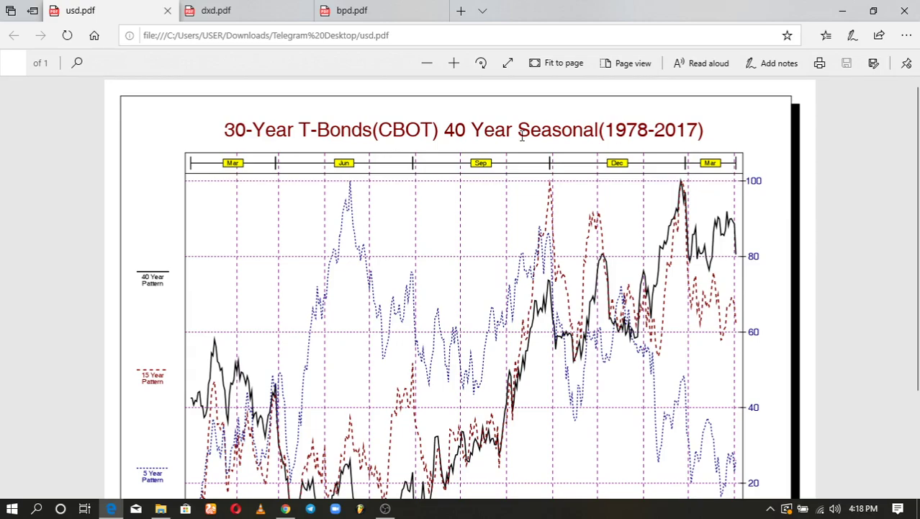
scroll(166, 338, down, 3)
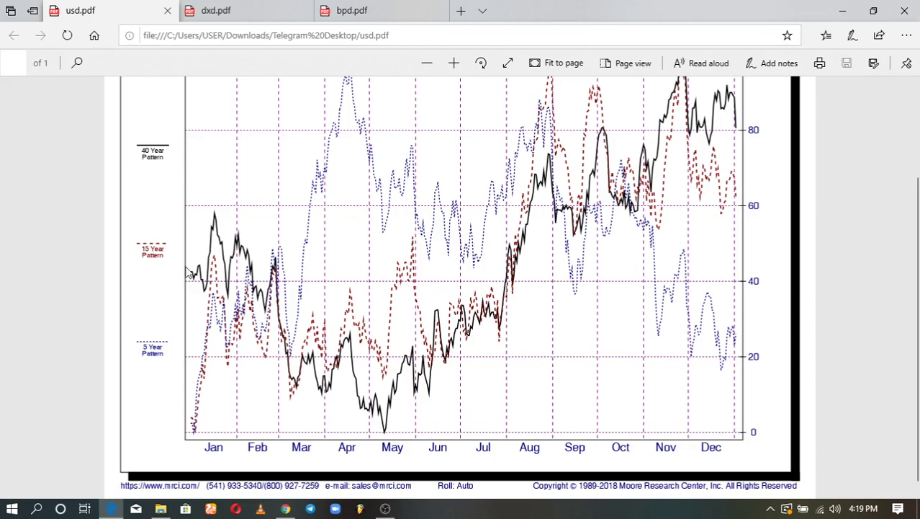
scroll(188, 272, up, 3)
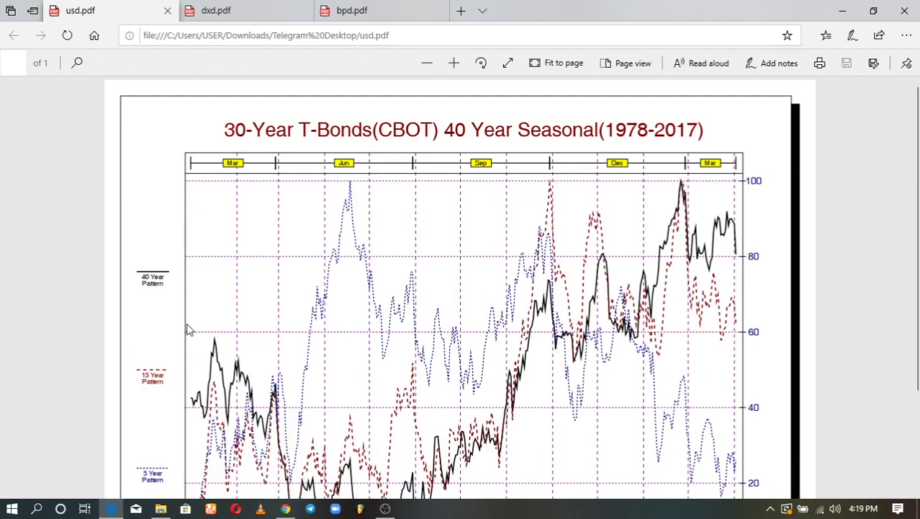
scroll(251, 267, down, 2)
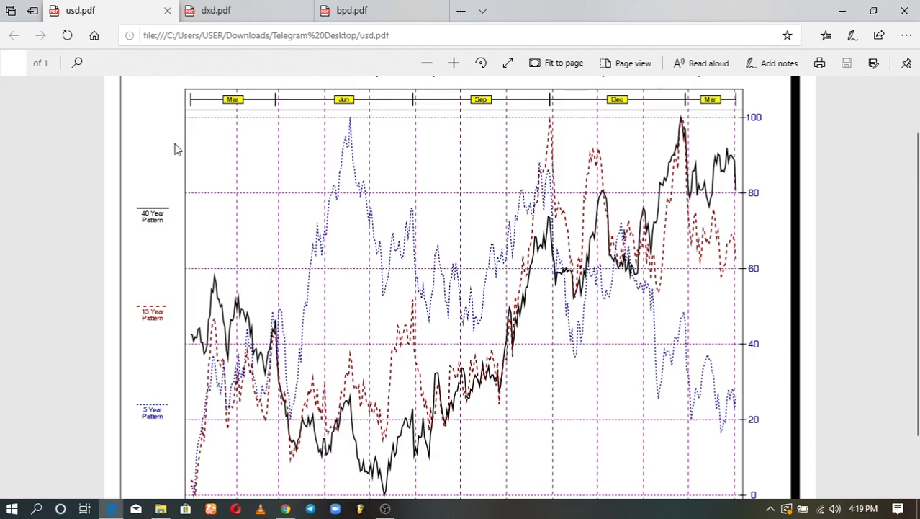
scroll(474, 333, down, 1)
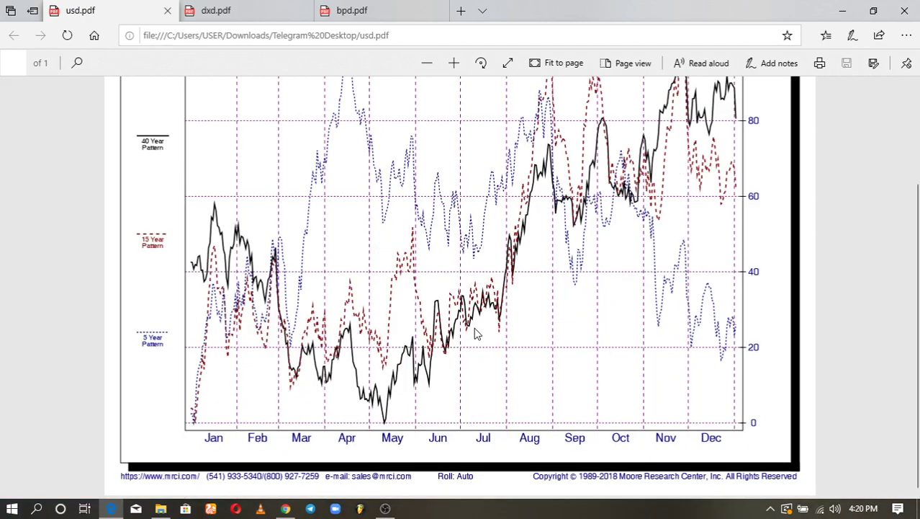
scroll(461, 332, up, 2)
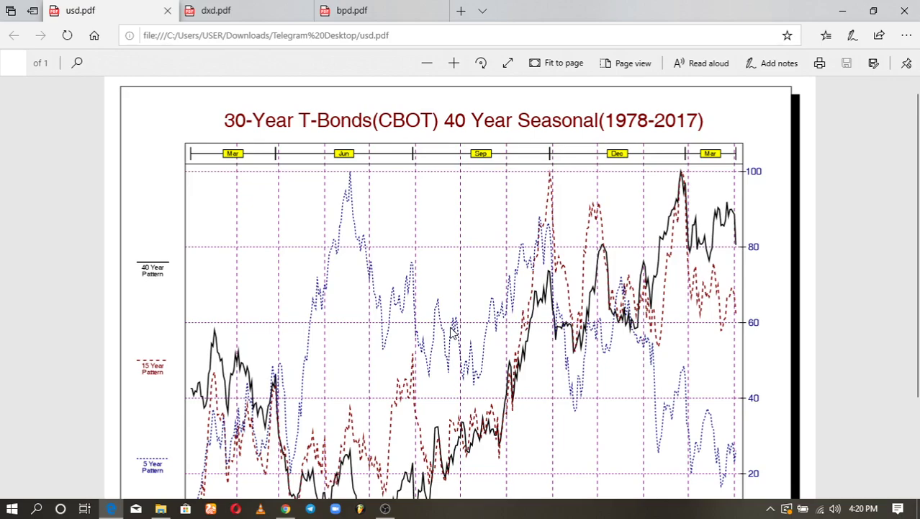
scroll(270, 191, up, 1)
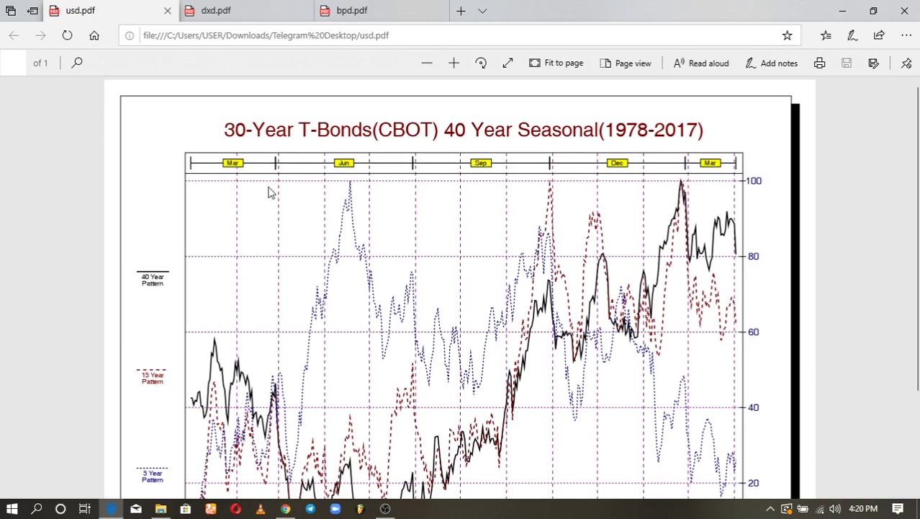
scroll(270, 191, down, 2)
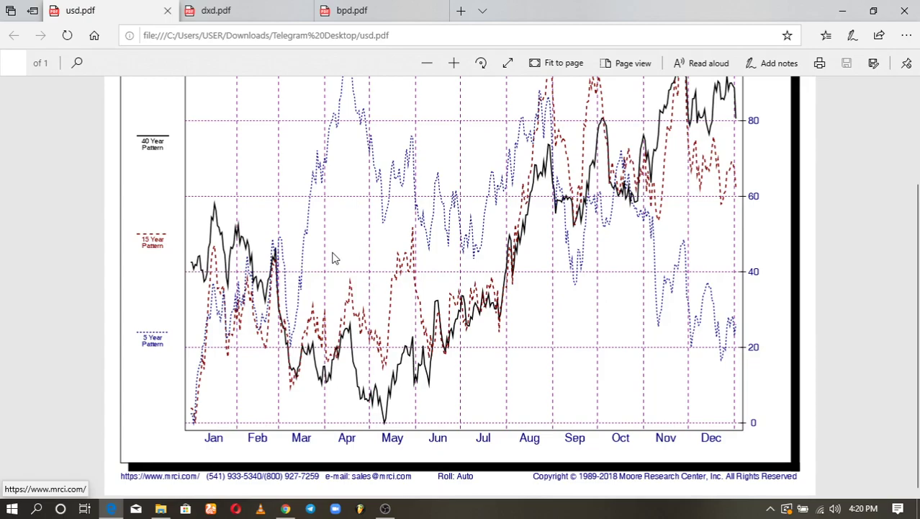
scroll(334, 258, up, 3)
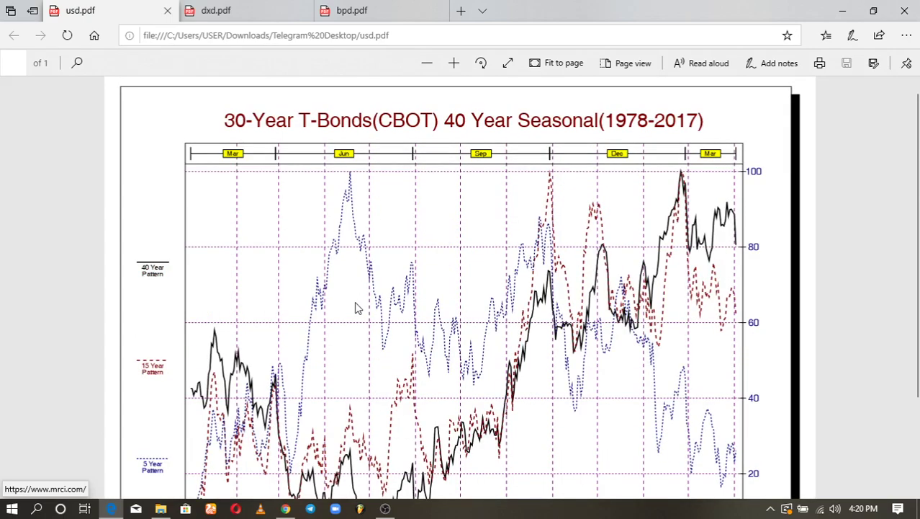
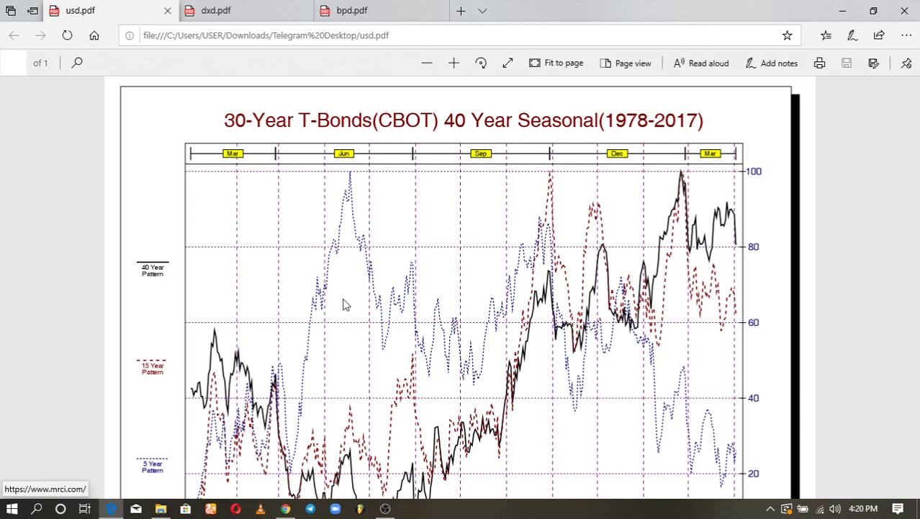
scroll(343, 304, down, 3)
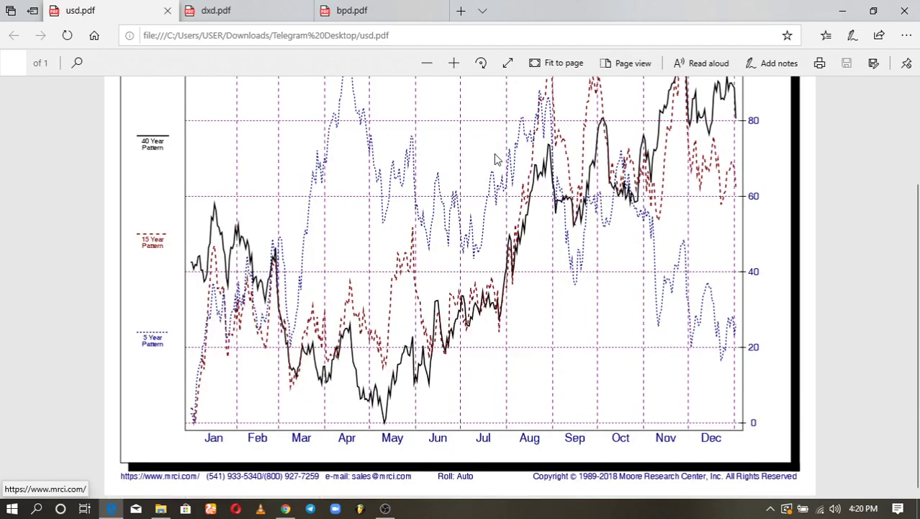
scroll(432, 216, up, 3)
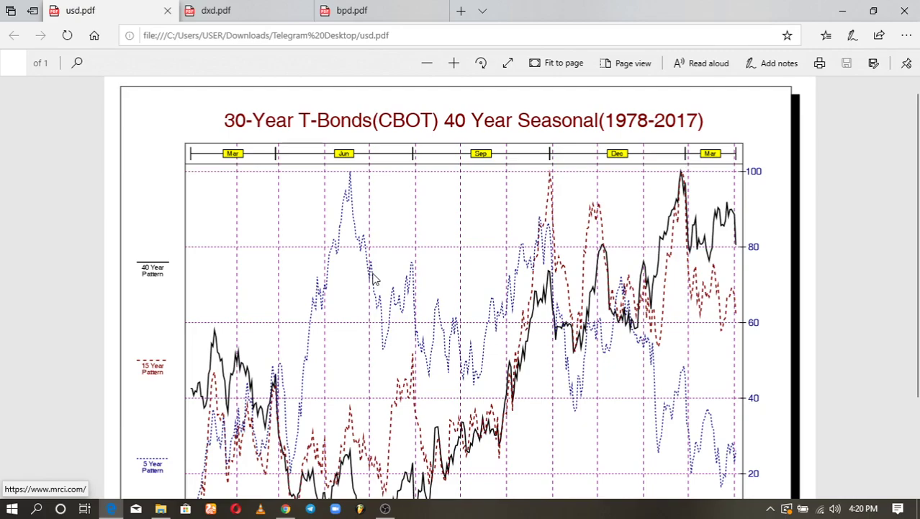
scroll(239, 327, down, 1)
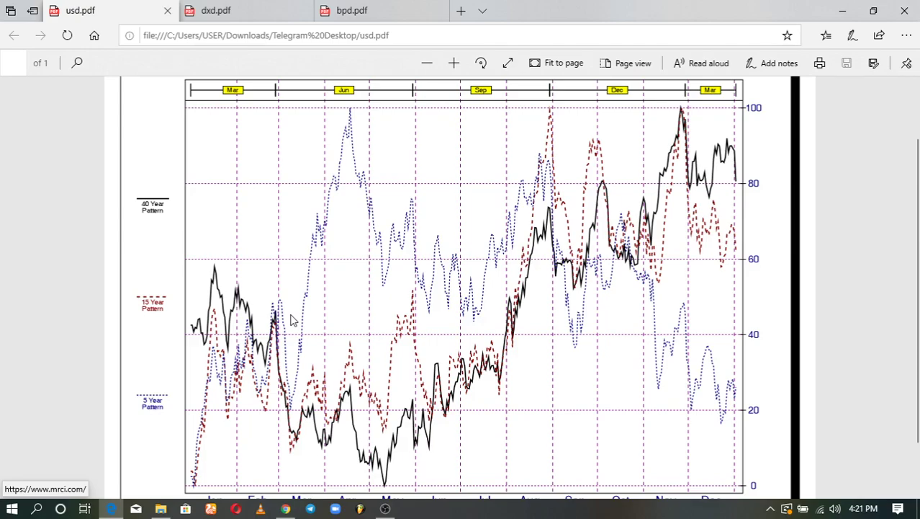
scroll(292, 320, down, 2)
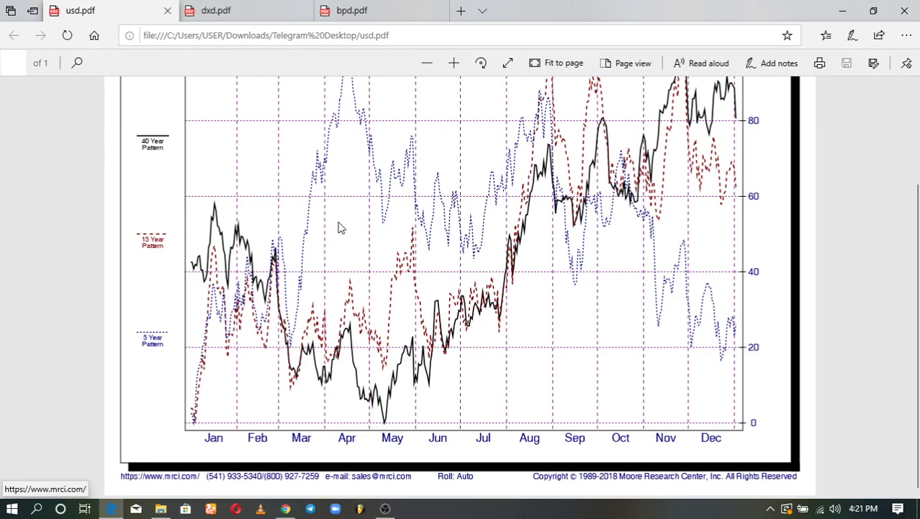
scroll(341, 228, up, 2)
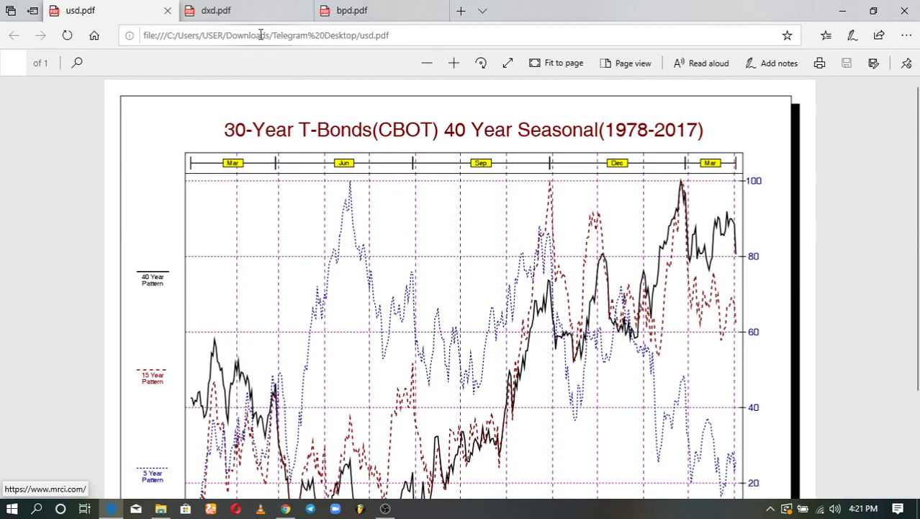
key(Page_Down)
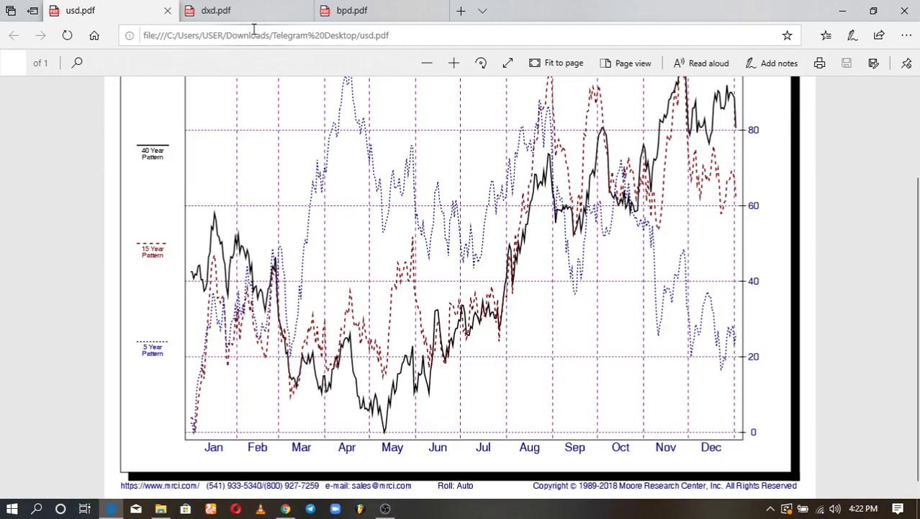
Step: Bring up dxd.pdf and examine the US Dollar Index 33 Year Seasonal chart from its title to the month axis
key(ctrl+Tab)
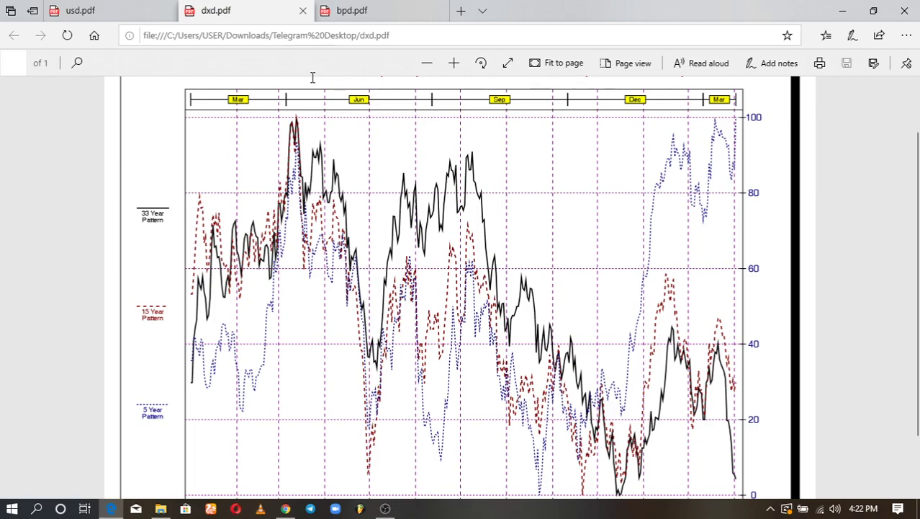
scroll(312, 78, up, 1)
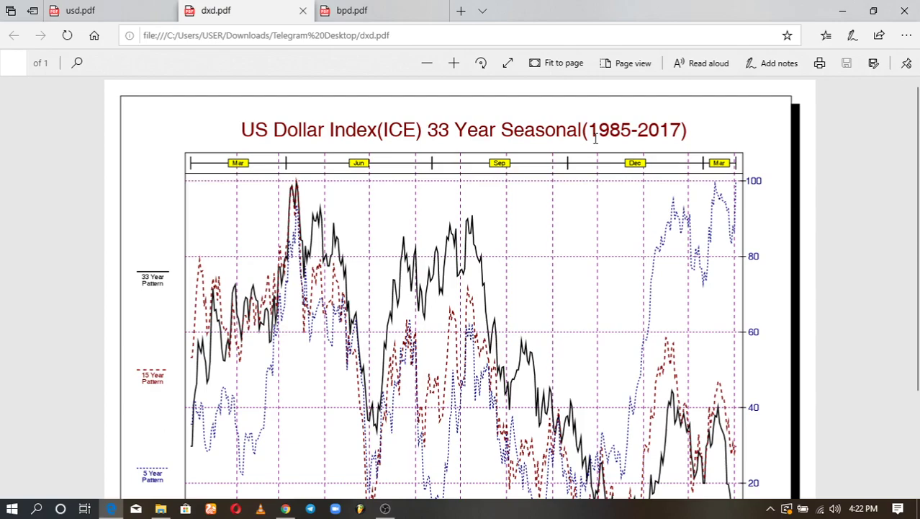
scroll(595, 139, down, 2)
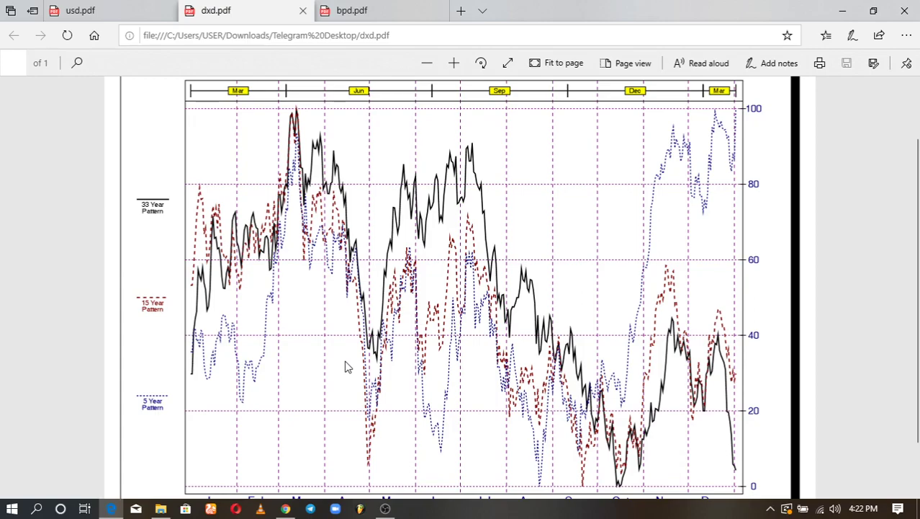
scroll(345, 366, down, 1)
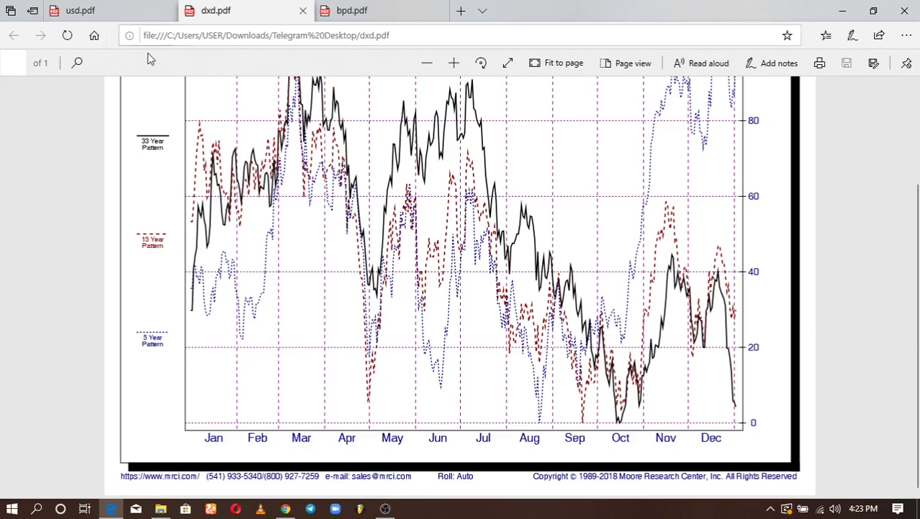
scroll(459, 288, up, 1)
Step: Switch to Chrome and examine the shaded zones after the 2011 and 2012 vertical lines on the GBPUSD weekly chart
key(alt+Tab)
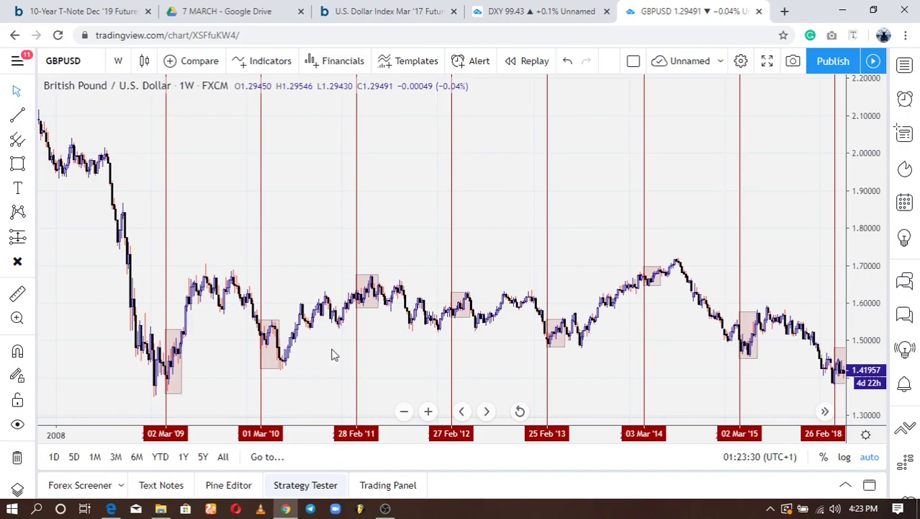
drag(333, 354, 406, 389)
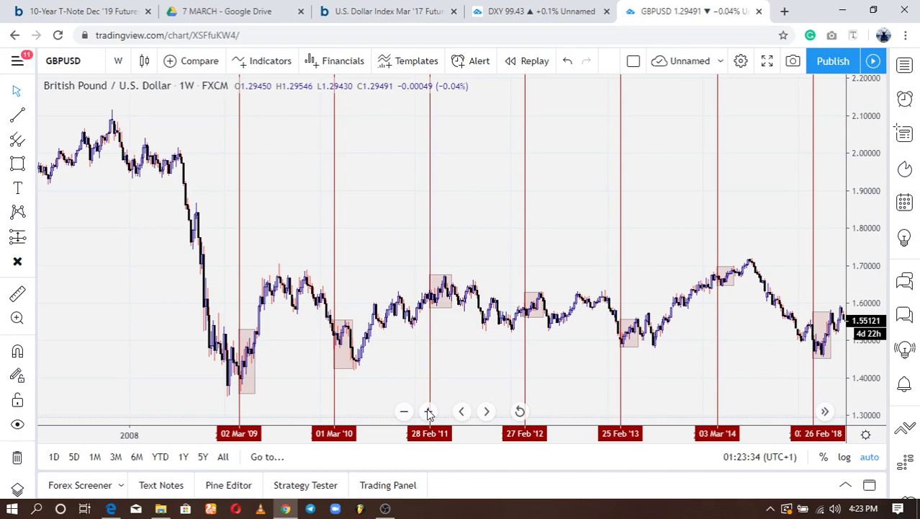
click(429, 411)
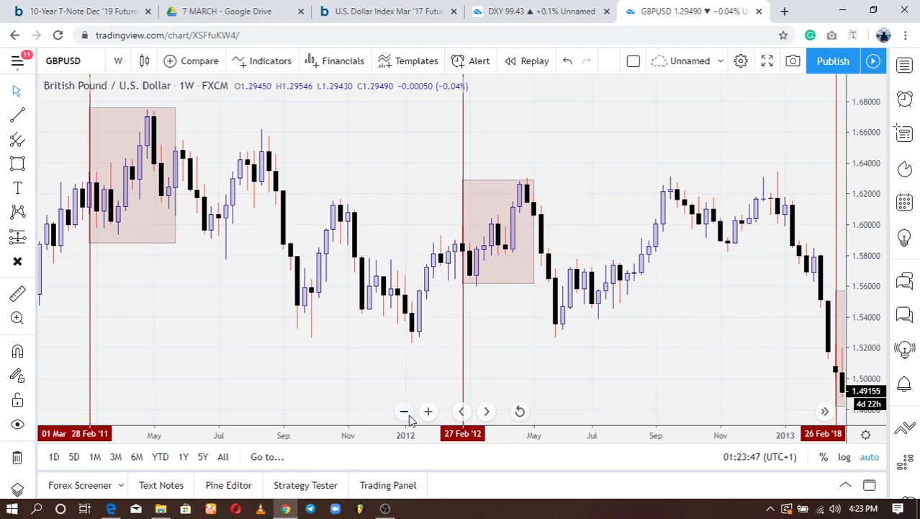
click(404, 411)
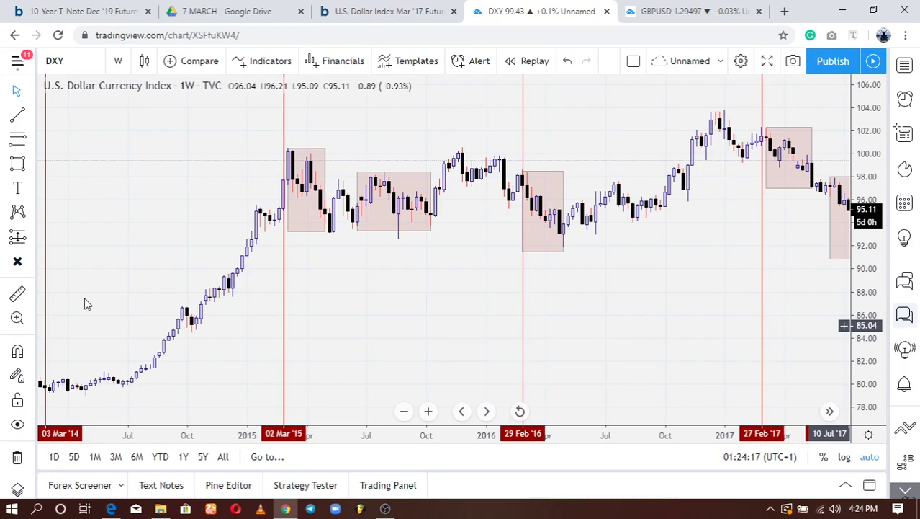
Step: Bring up the DXY weekly chart and inspect the shaded zones following the March 2009 and March 2010 lines
drag(84, 304, 573, 326)
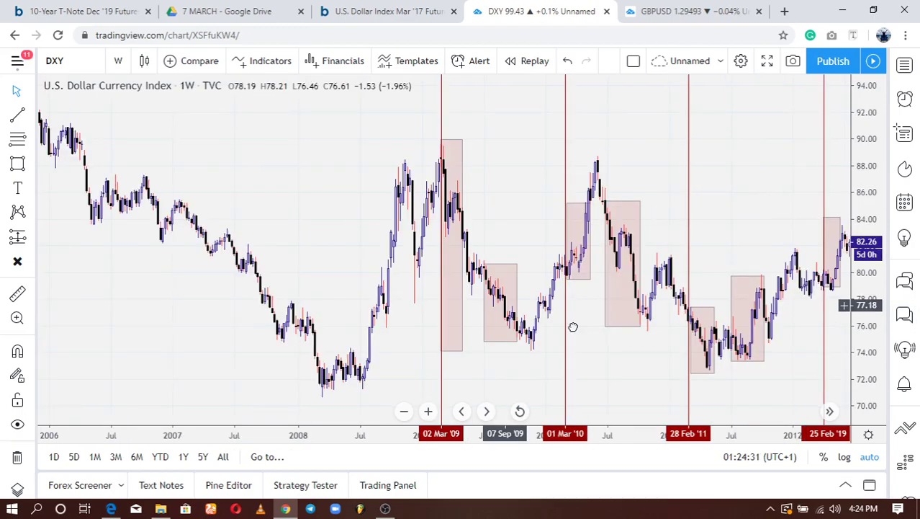
scroll(232, 354, up, 3)
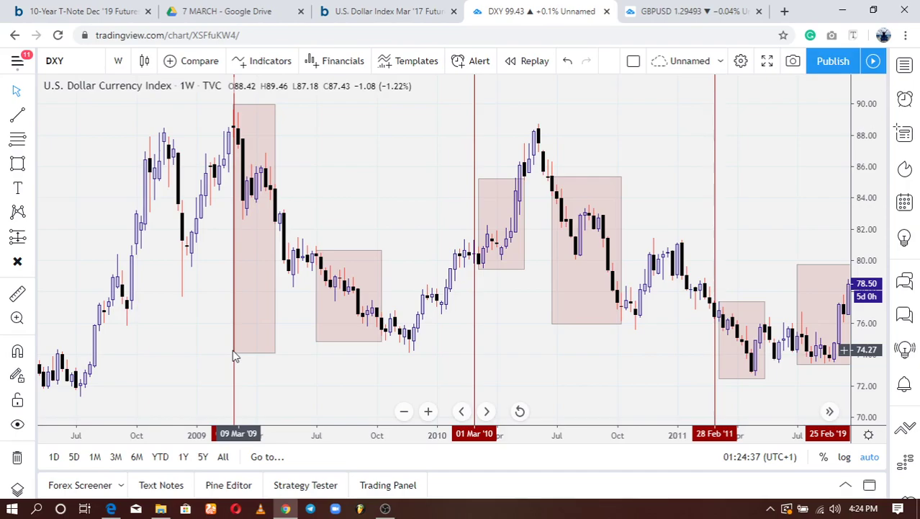
scroll(144, 385, up, 3)
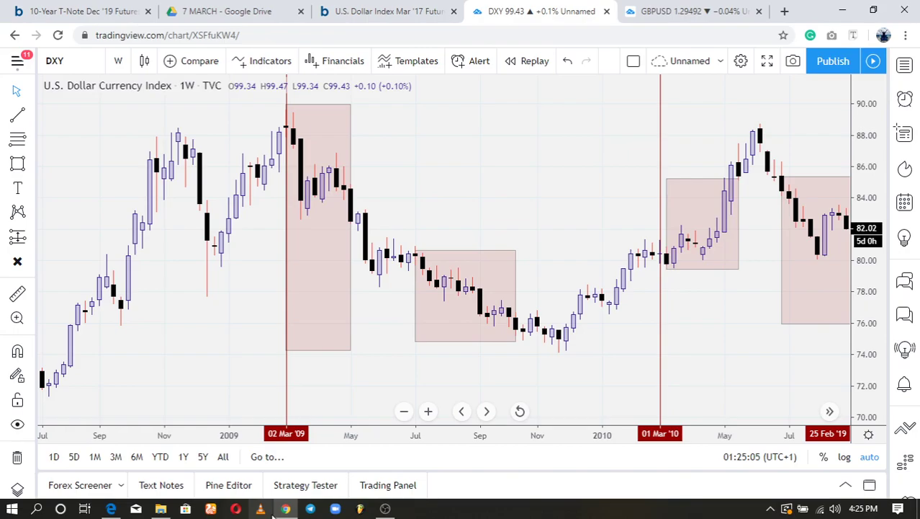
Step: Compare the 2009 shaded zones on the DXY chart with the monthly seasonal patterns in dxd.pdf
key(alt+Tab)
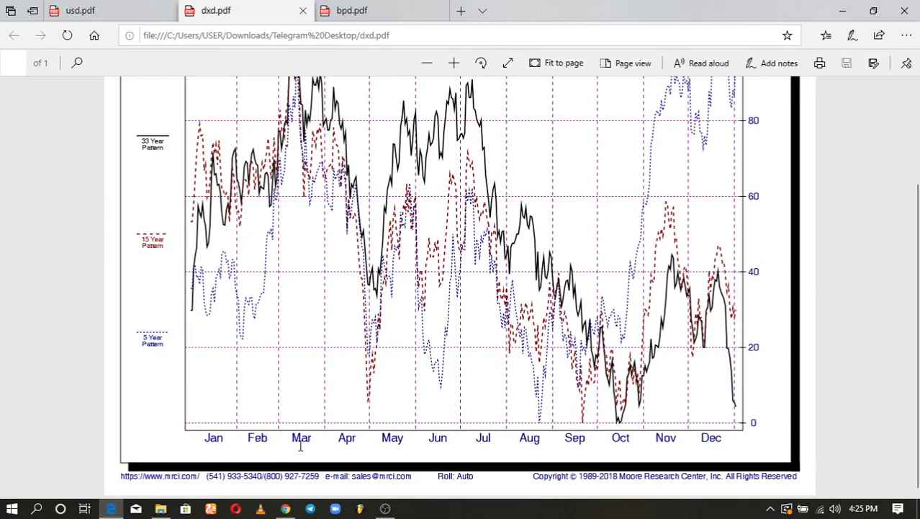
key(alt+Tab)
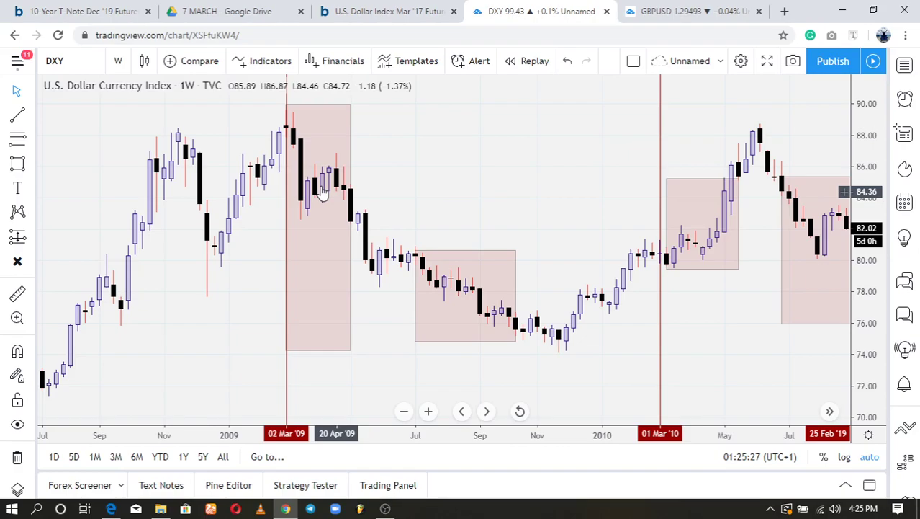
key(alt+Tab)
scroll(494, 364, down, 1)
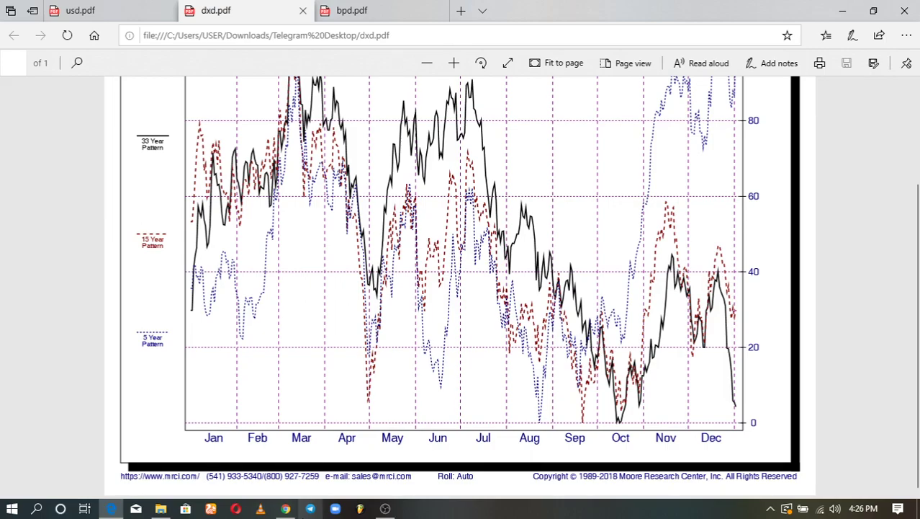
key(alt+Tab)
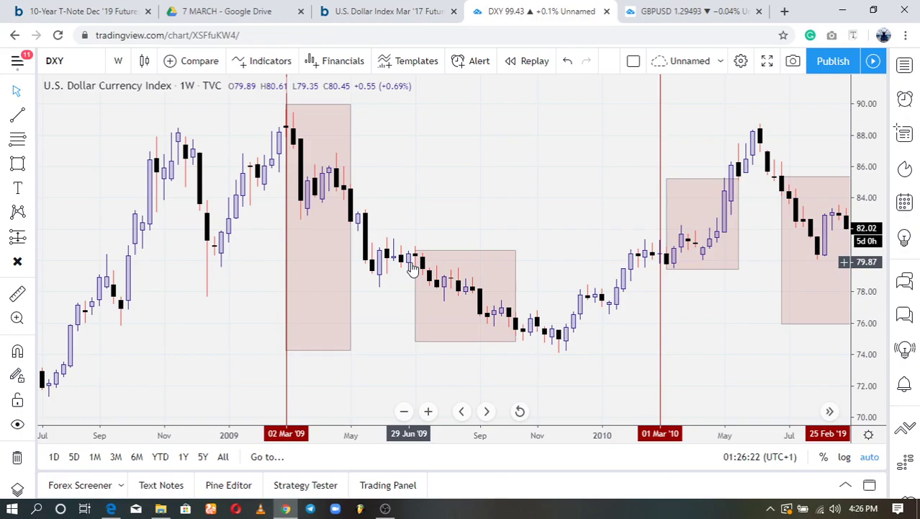
Step: Raise the top edge of the mid-2010 shaded rectangle on the DXY chart to about 86.3
scroll(412, 268, down, 2)
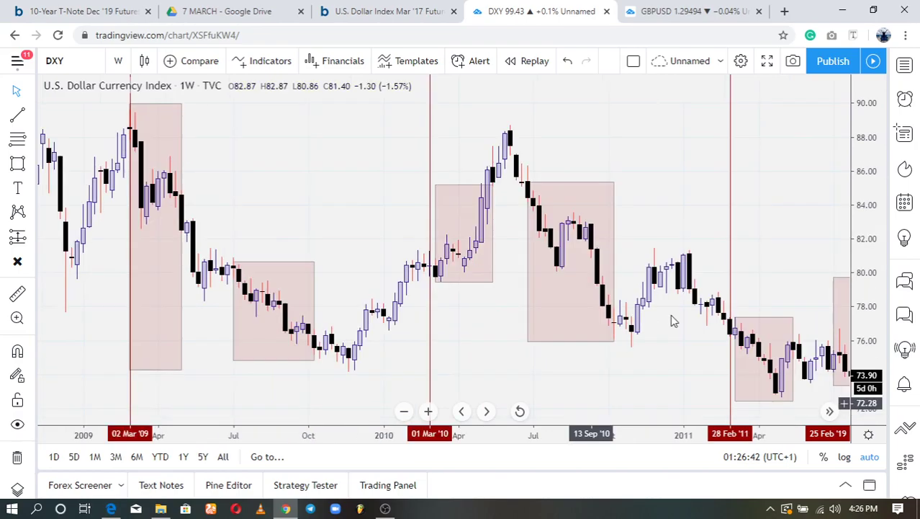
drag(605, 263, 550, 217)
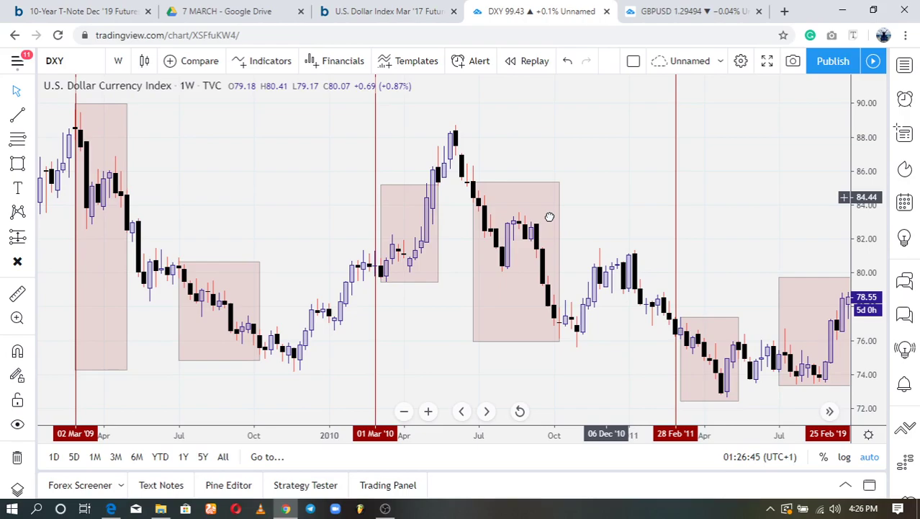
drag(439, 232, 428, 232)
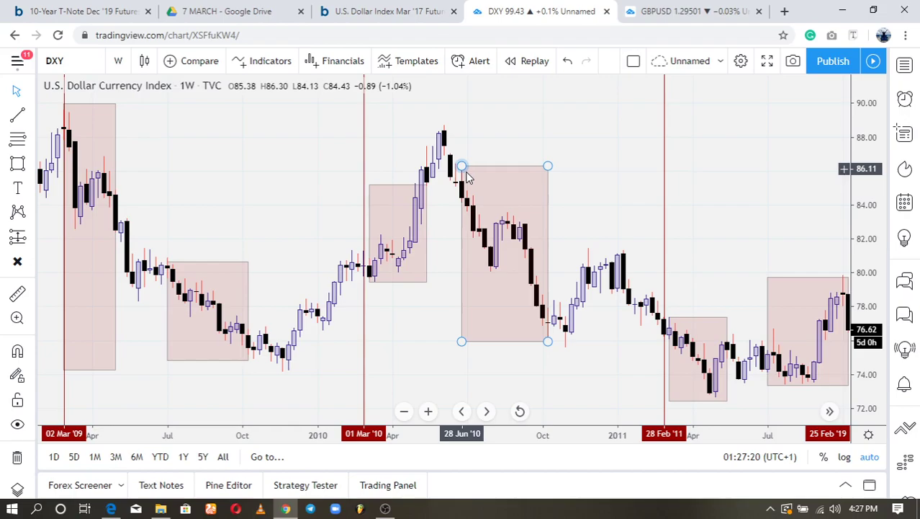
Step: Examine the DXY shaded zones from 2011 to 2013, checking them against the seasonal patterns in dxd.pdf
scroll(582, 378, right, 5)
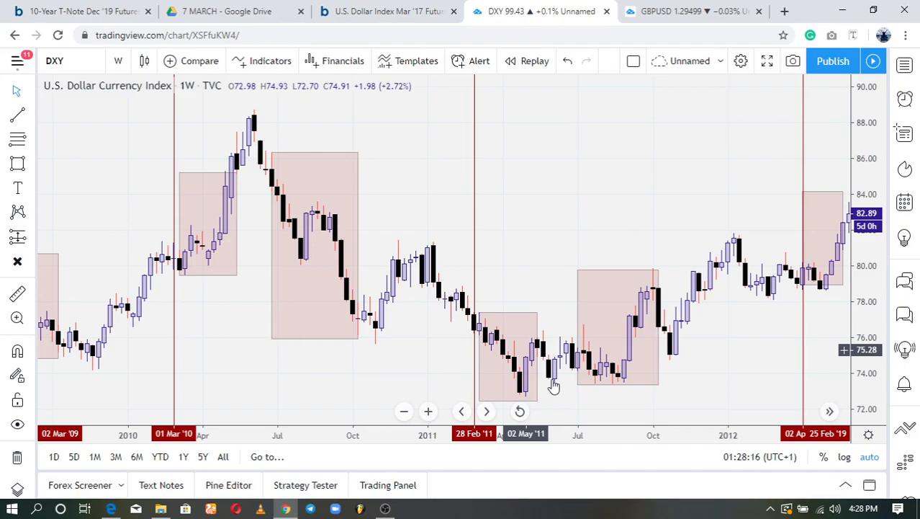
key(alt+Tab)
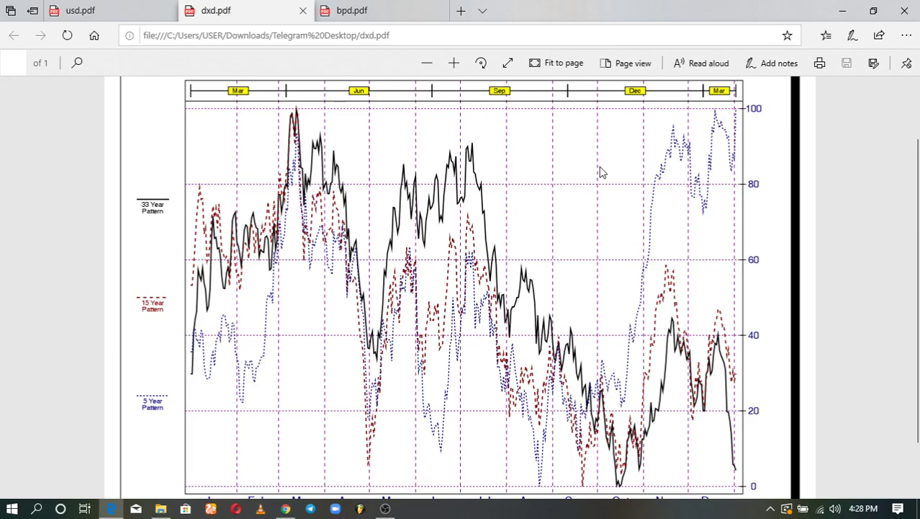
key(alt+Tab)
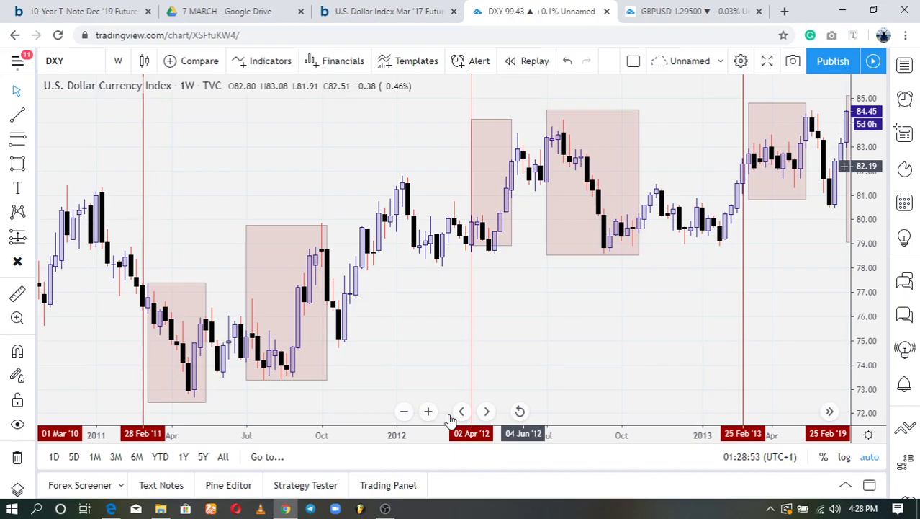
scroll(450, 419, down, 3)
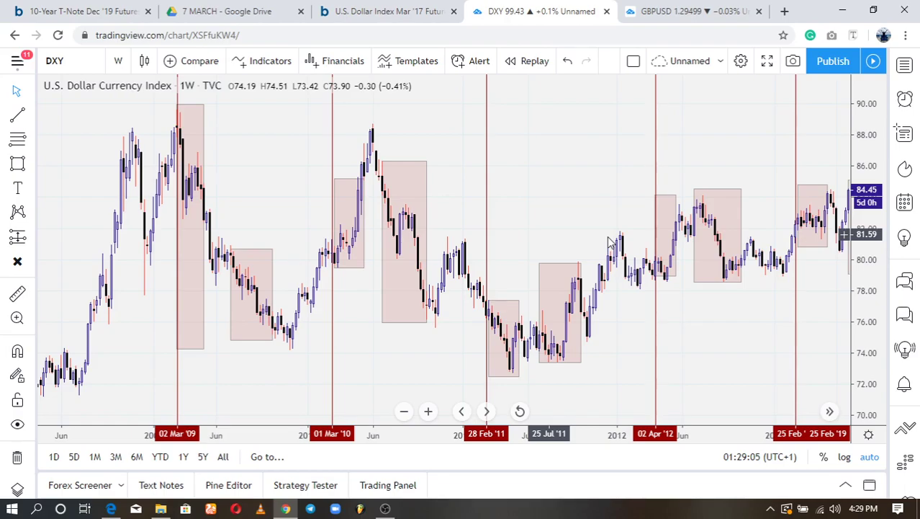
scroll(355, 257, up, 3)
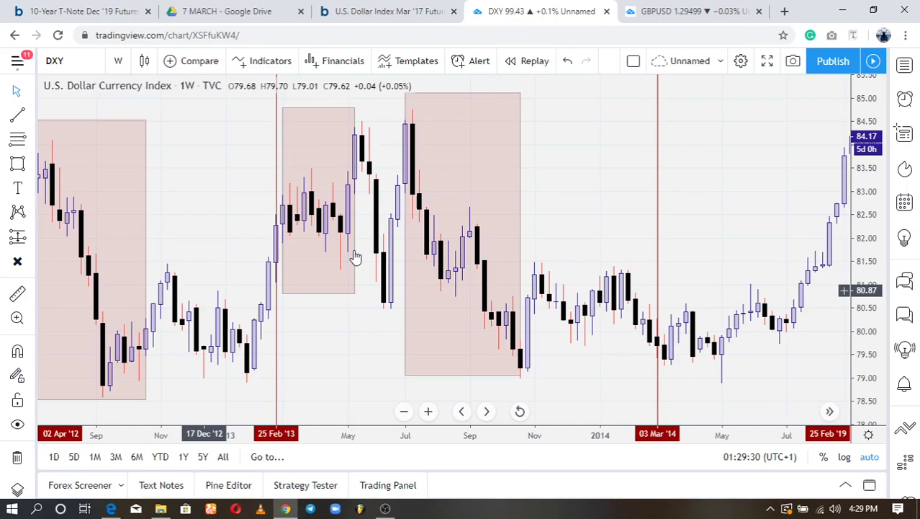
scroll(355, 257, down, 3)
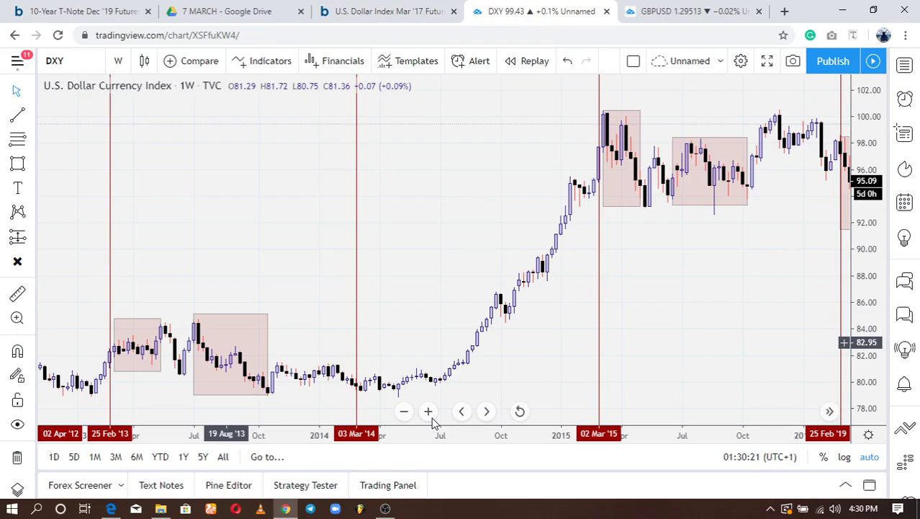
Step: Draw a near-horizontal trend line at about 81.4 on the DXY chart from February to about October 2014
click(429, 412)
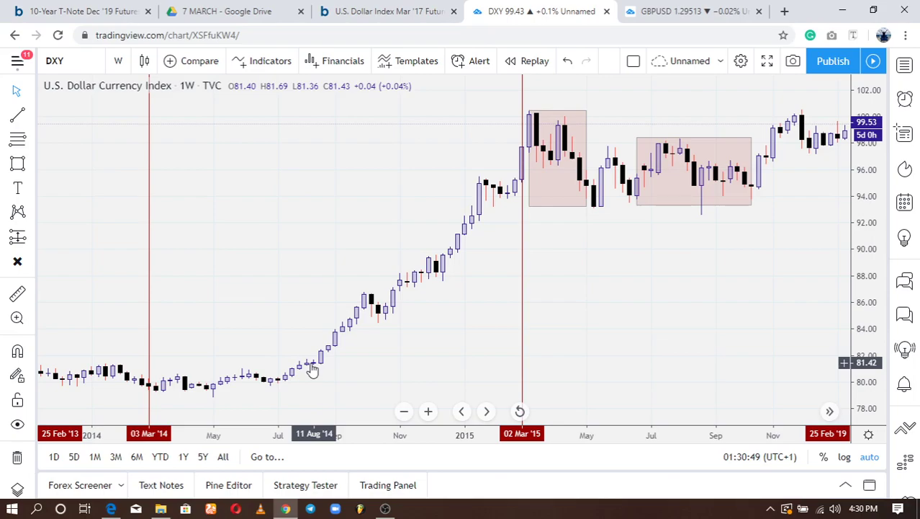
drag(362, 371, 388, 373)
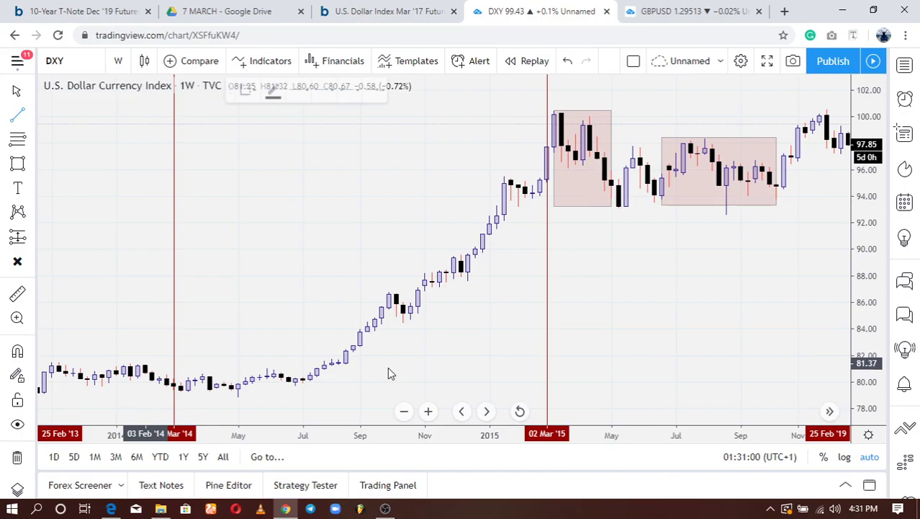
scroll(388, 369, right, 5)
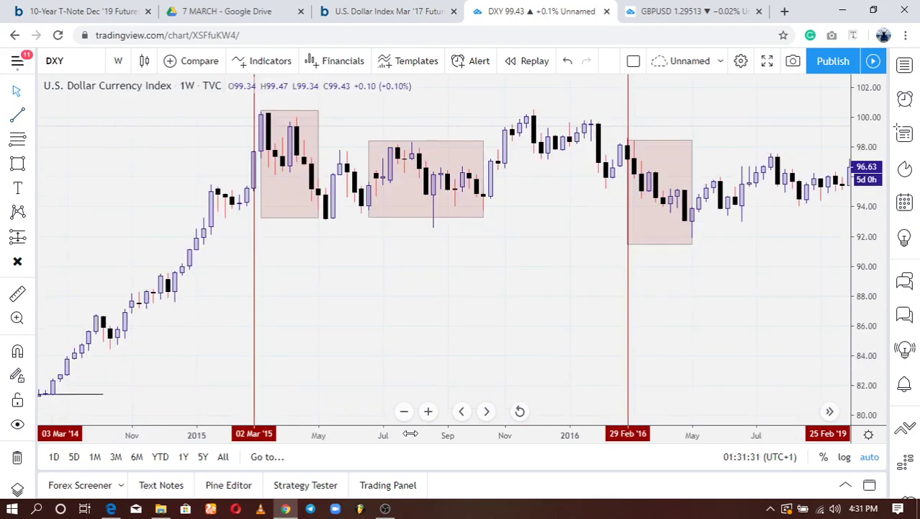
Step: Examine the DXY shaded zones from 2015 to 2017 and the price action following the 2018 and 2019 lines
click(401, 414)
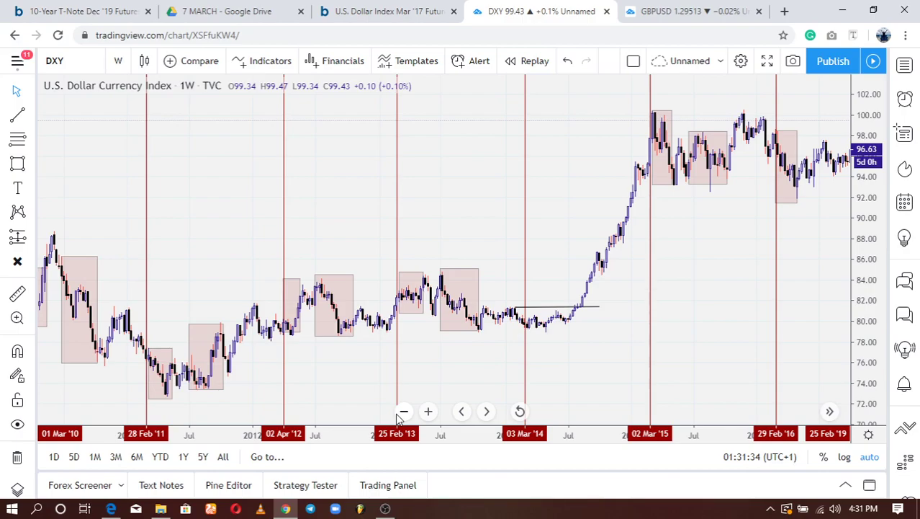
click(426, 414)
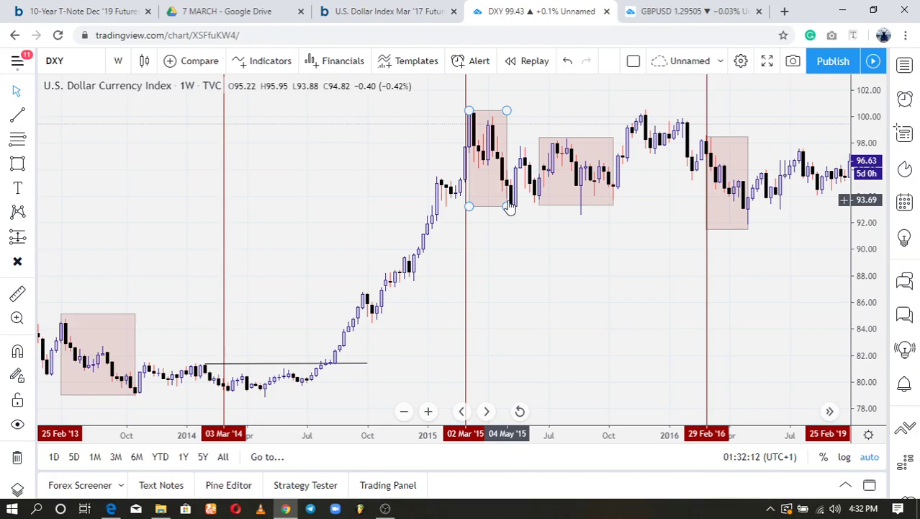
click(544, 203)
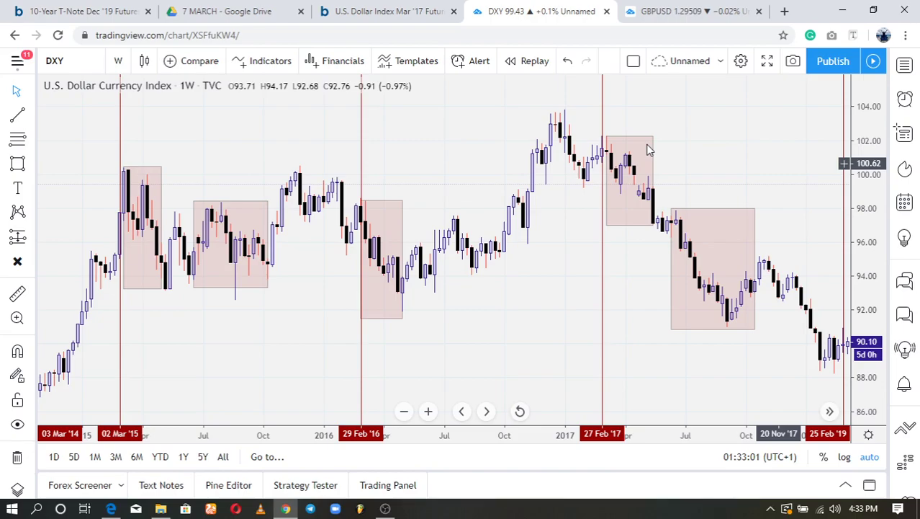
drag(648, 149, 200, 166)
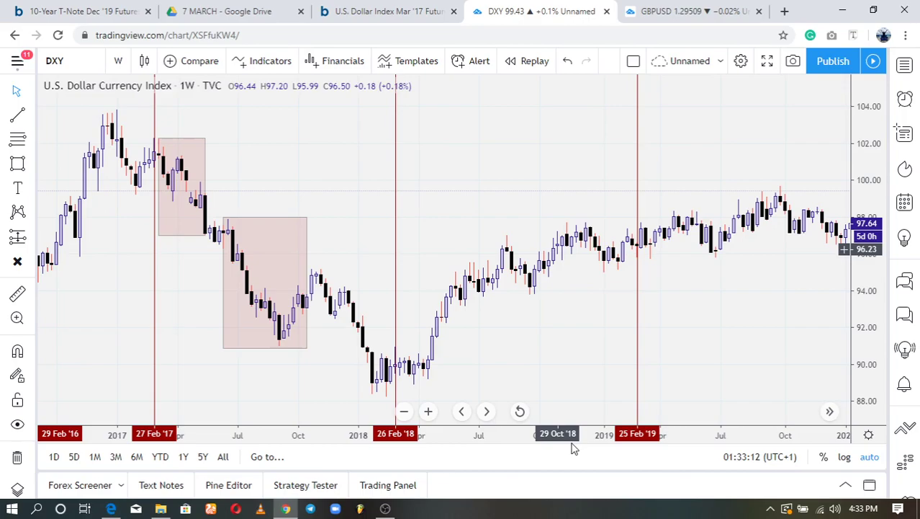
Step: Recheck the dollar index seasonal patterns in dxd.pdf, and review the marked zones on the GBPUSD weekly chart from 2009
key(alt+Tab)
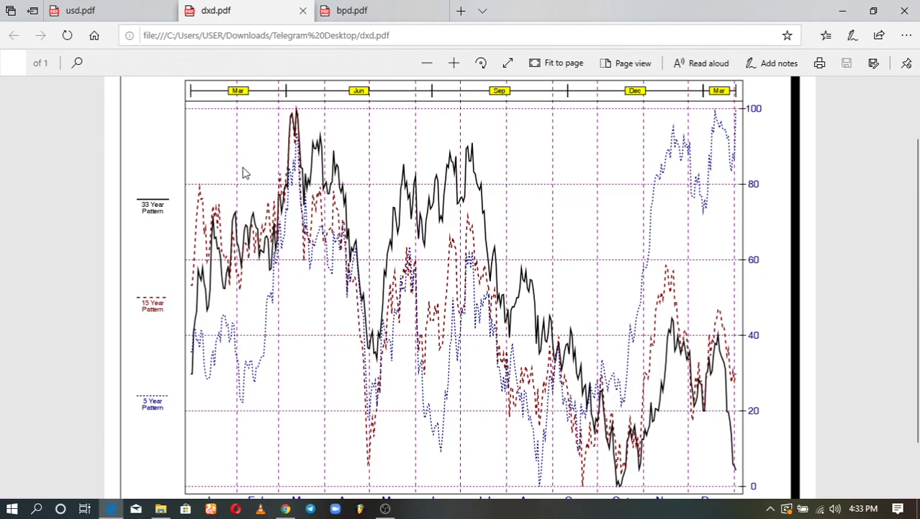
key(alt+Tab)
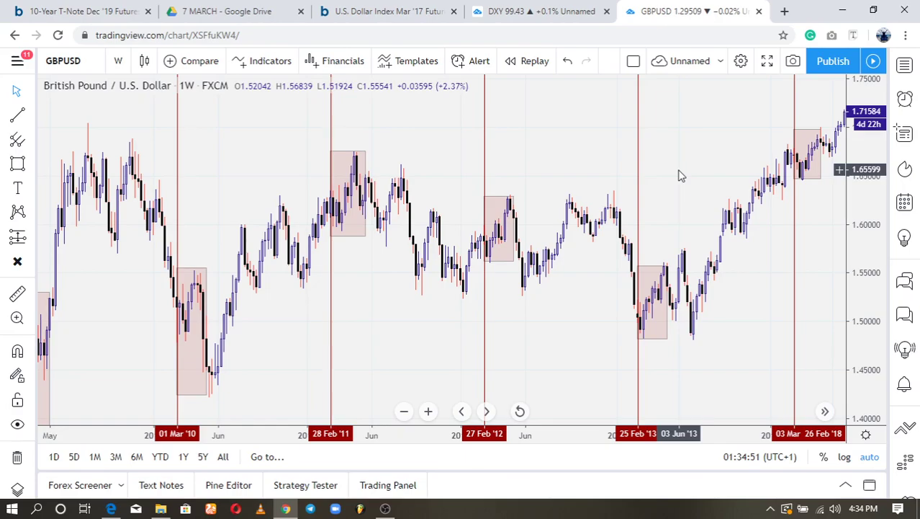
mouse_move(397, 510)
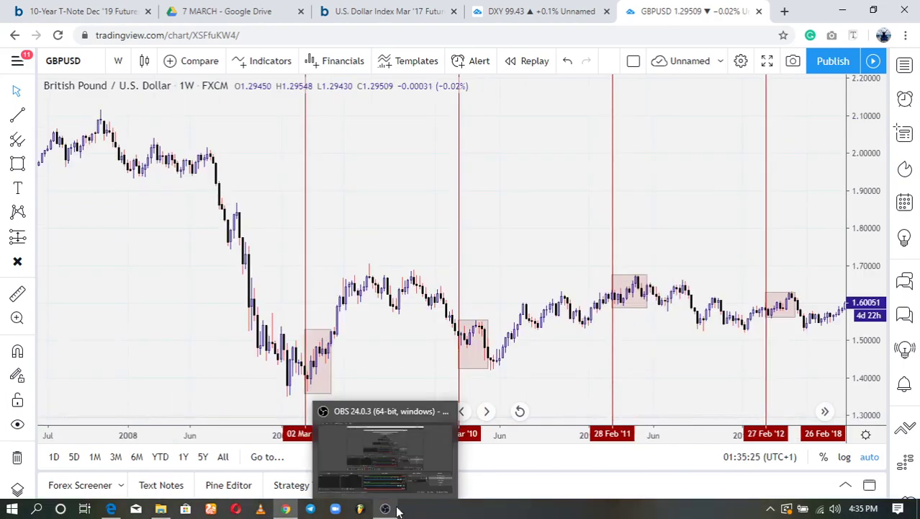